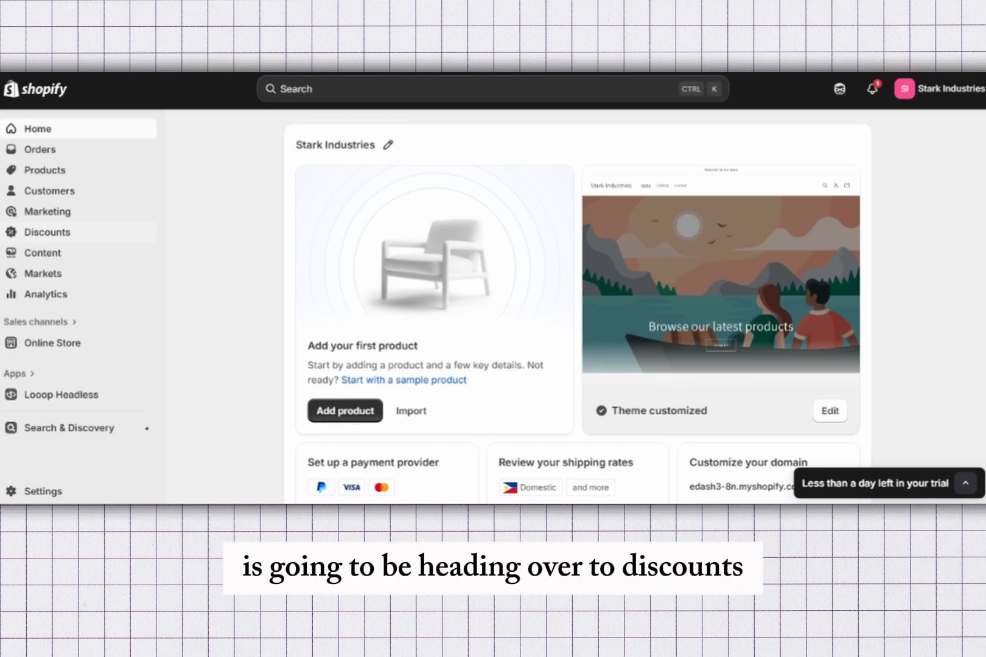
- Create a new amount-off-products discount and set its method to automatic discount
{"action": "left_click", "coordinate": [48, 233]}
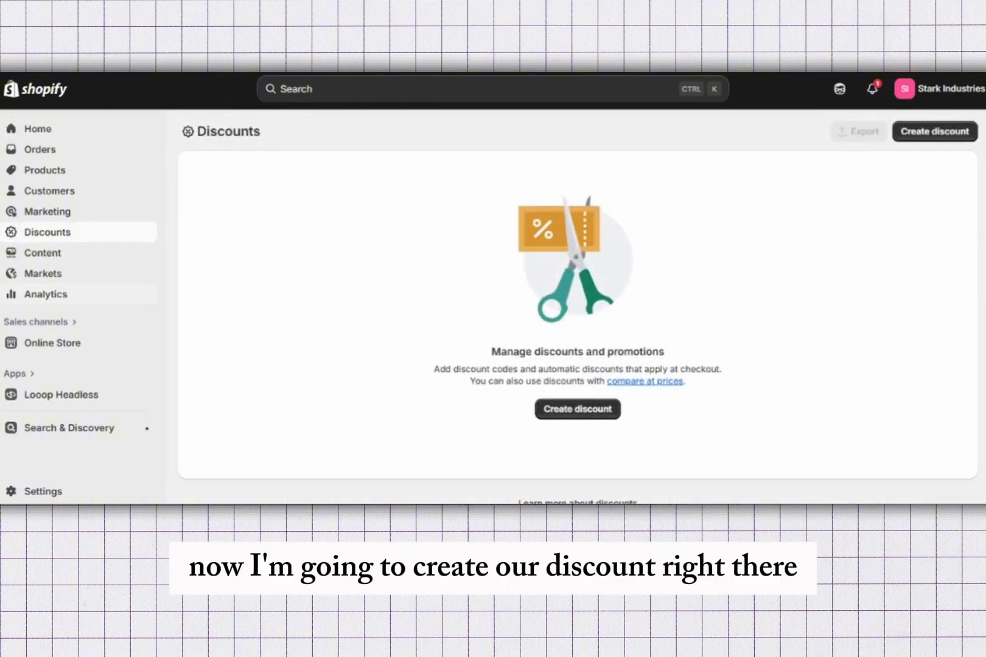
{"action": "left_click", "coordinate": [578, 409]}
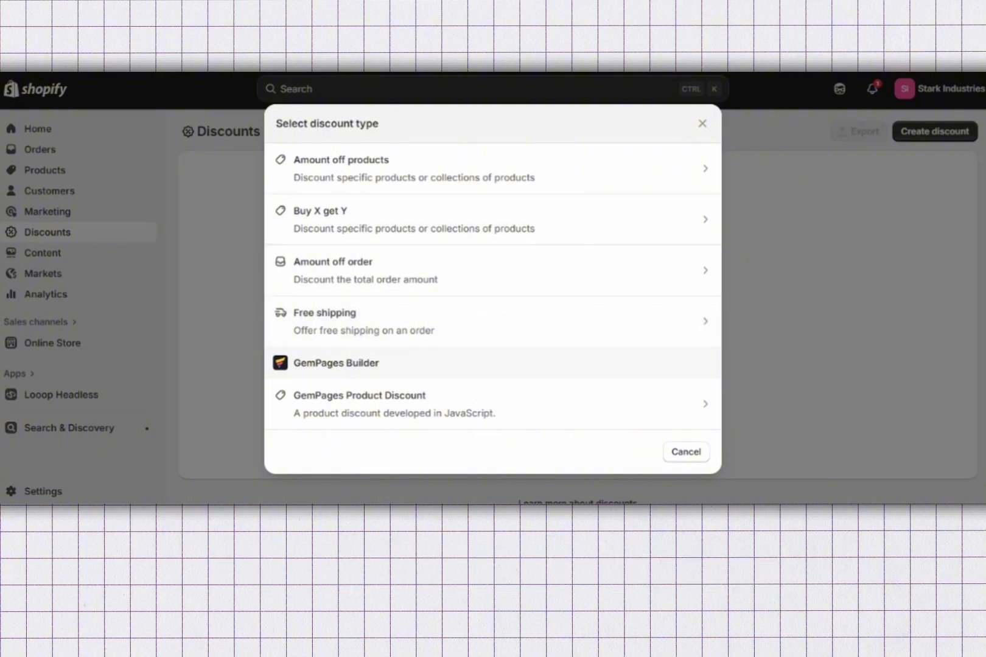
{"action": "left_click", "coordinate": [414, 168]}
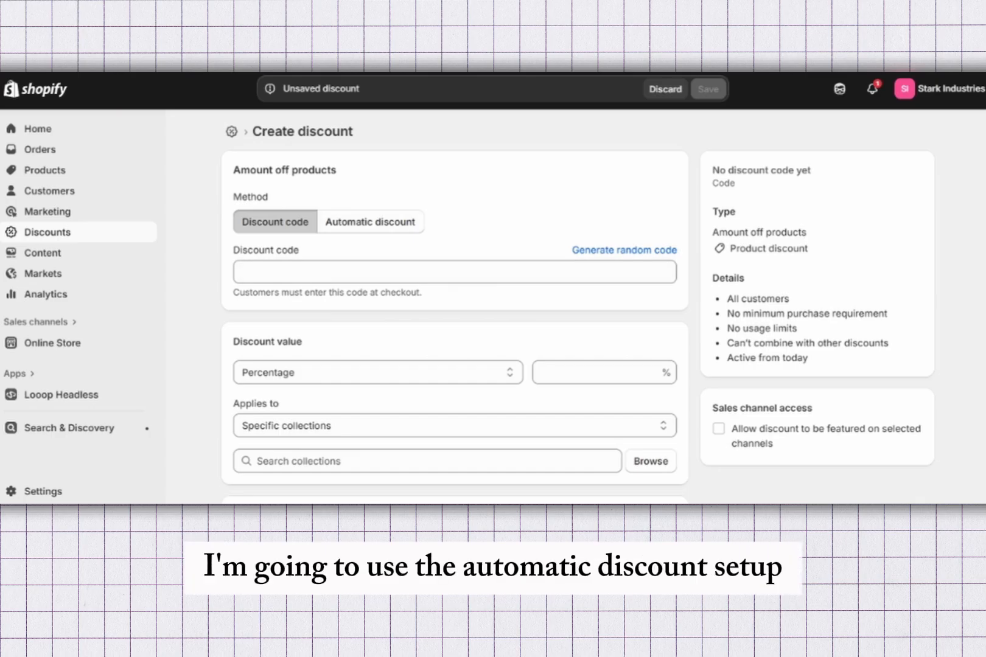
{"action": "left_click", "coordinate": [369, 222]}
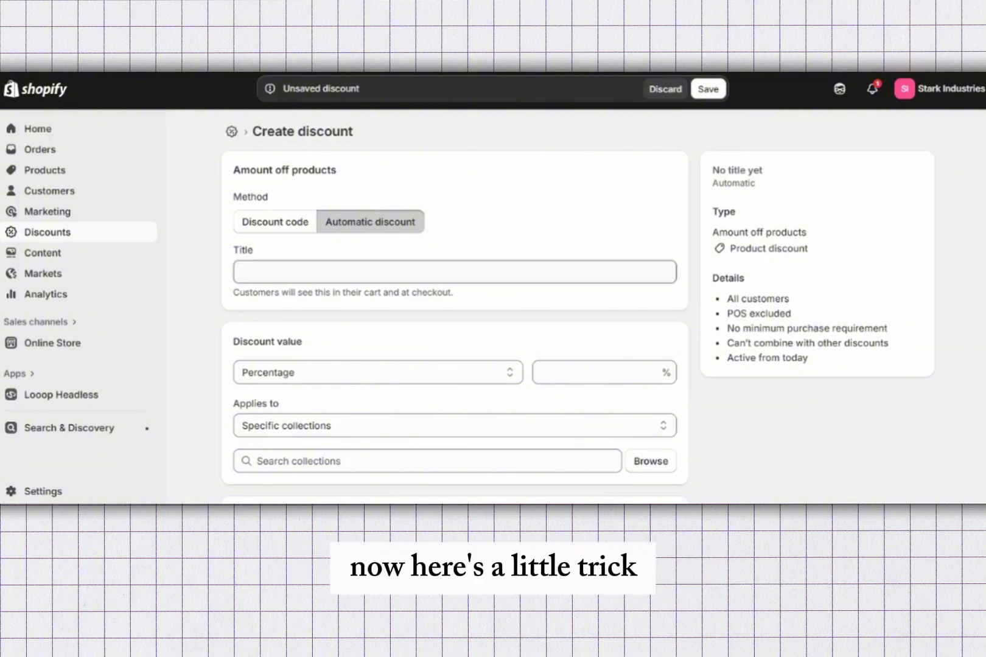
- Give the automatic discount the title "15% off"
{"action": "left_click", "coordinate": [454, 272]}
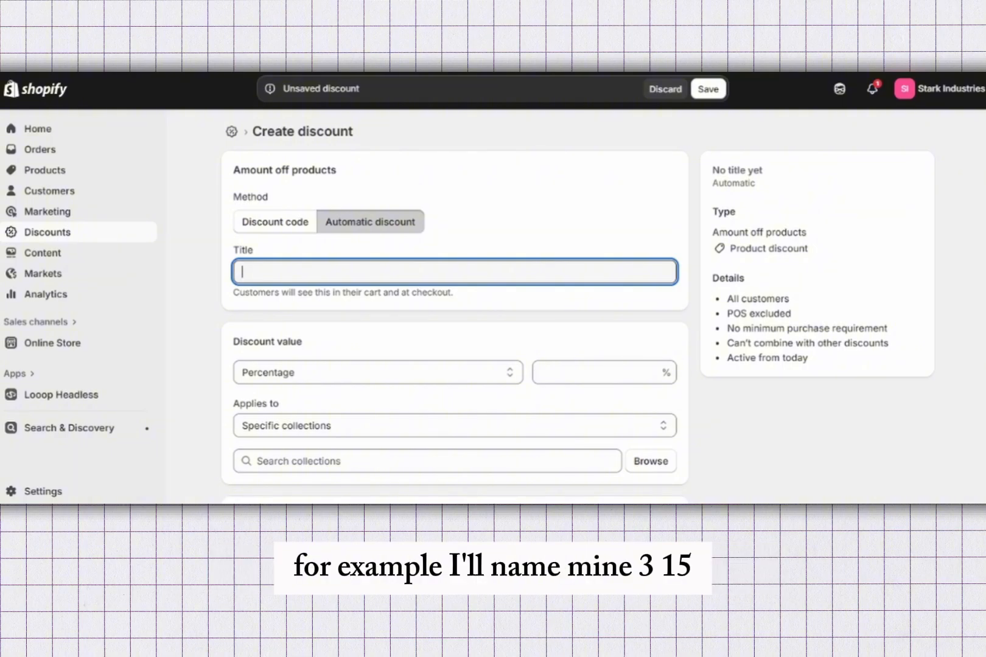
{"action": "type", "text": "F"}
{"action": "key", "text": "BackSpace"}
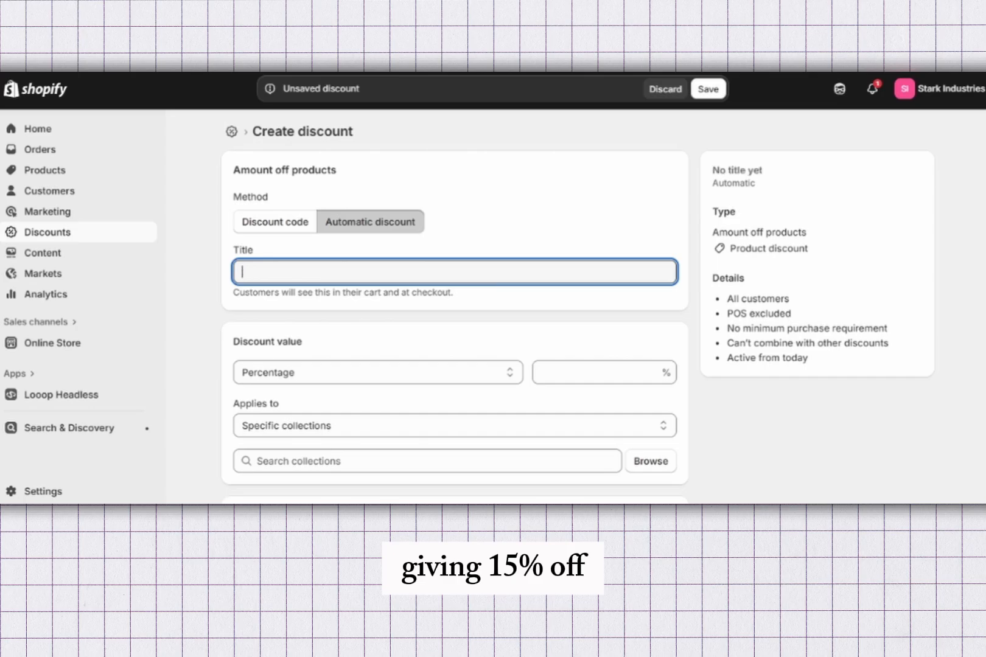
{"action": "type", "text": "15"}
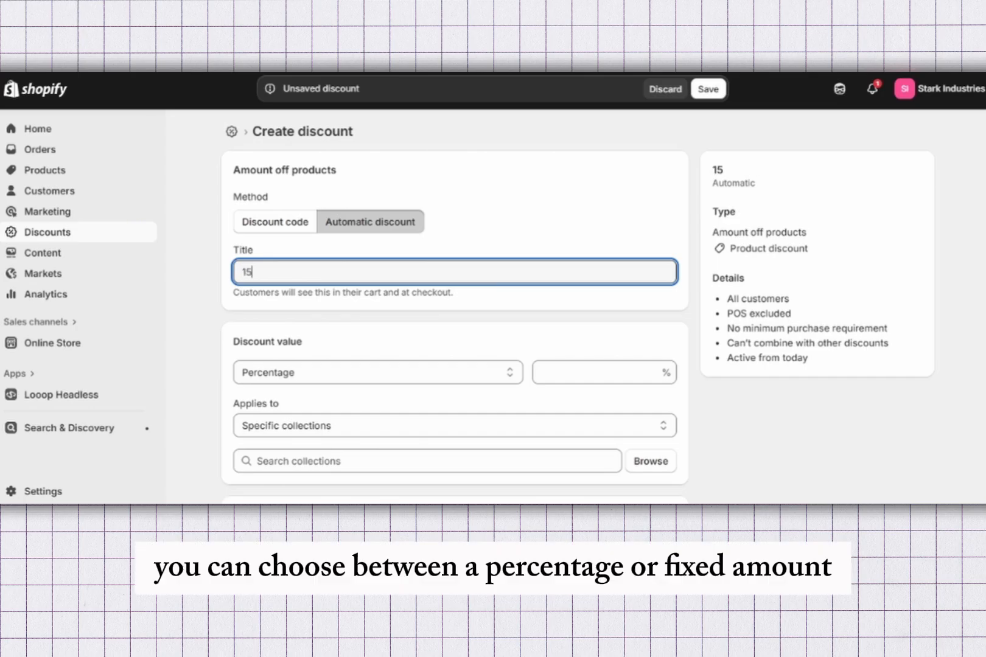
{"action": "type", "text": "% off"}
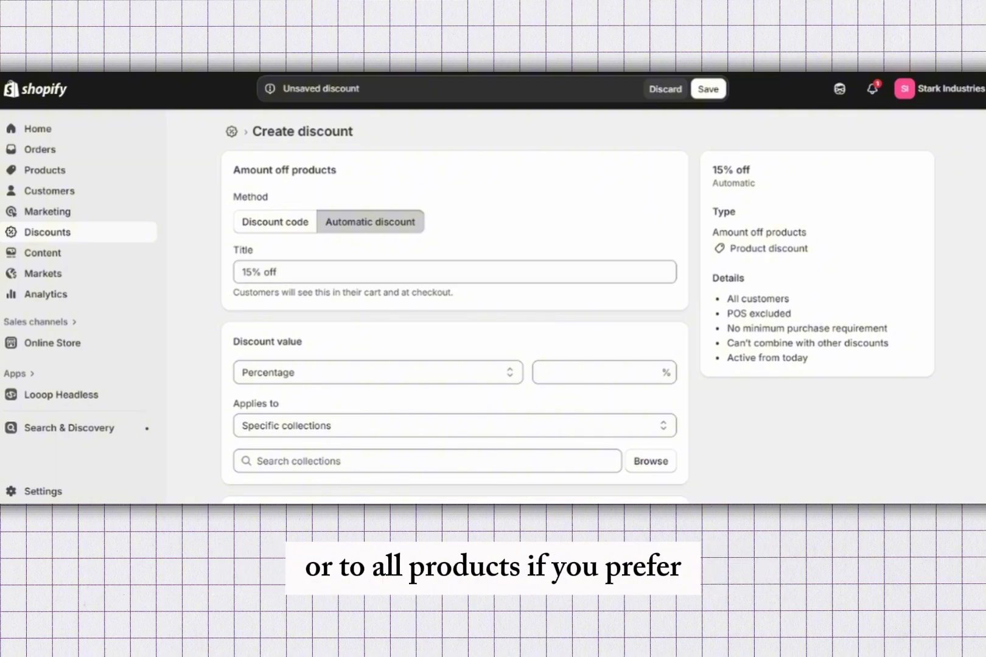
- Enable an end date in the discount's active dates and try to save the discount
{"action": "scroll", "coordinate": [454, 304], "scroll_direction": "down", "scroll_amount": 3}
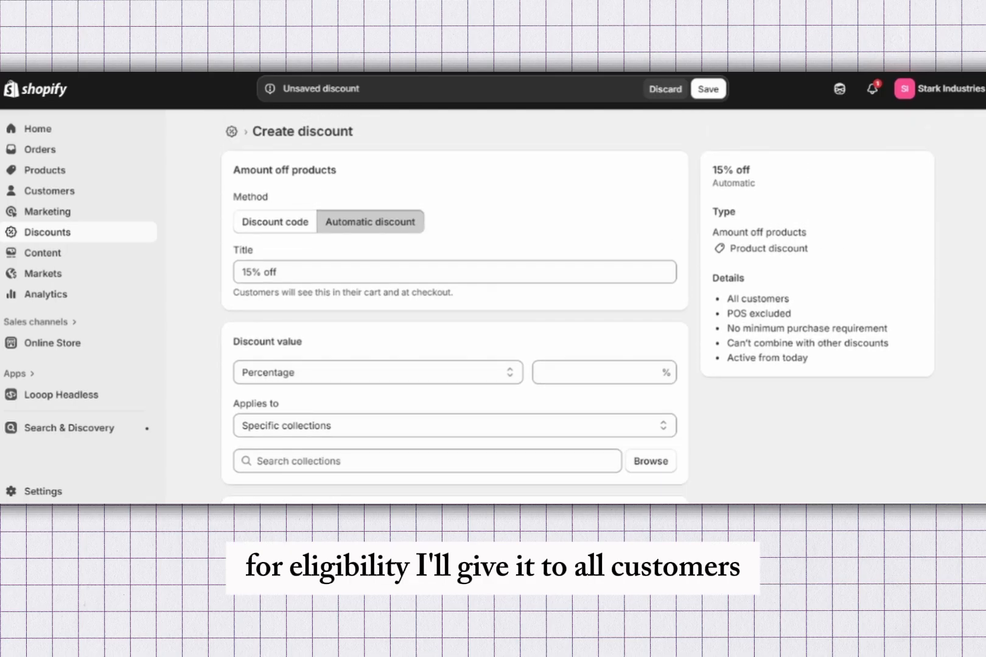
{"action": "scroll", "coordinate": [455, 304], "scroll_direction": "down", "scroll_amount": 3}
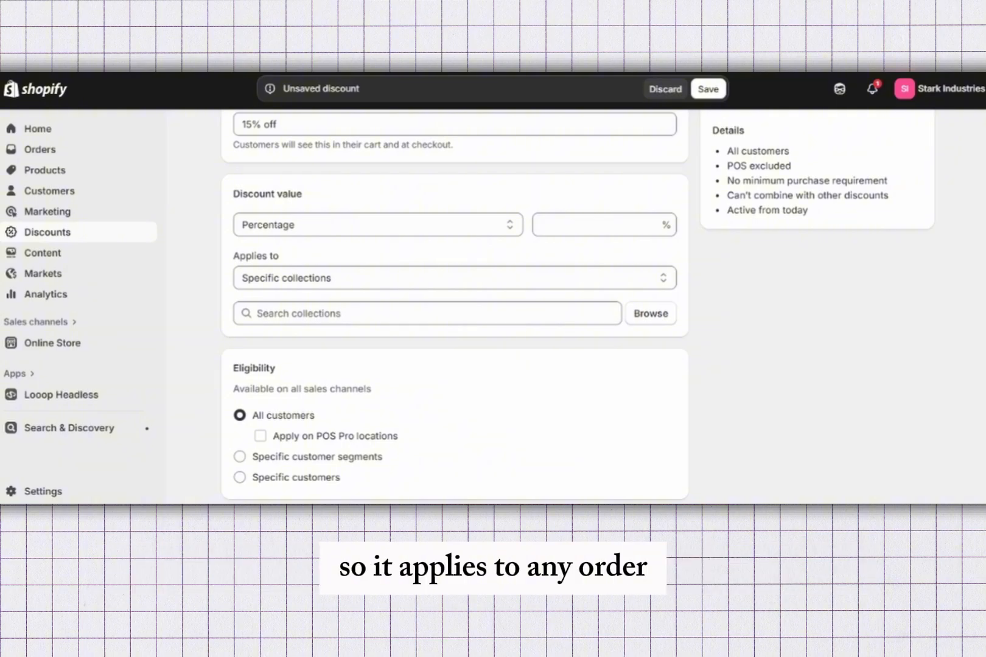
{"action": "scroll", "coordinate": [455, 305], "scroll_direction": "down", "scroll_amount": 1}
{"action": "scroll", "coordinate": [455, 304], "scroll_direction": "down", "scroll_amount": 4}
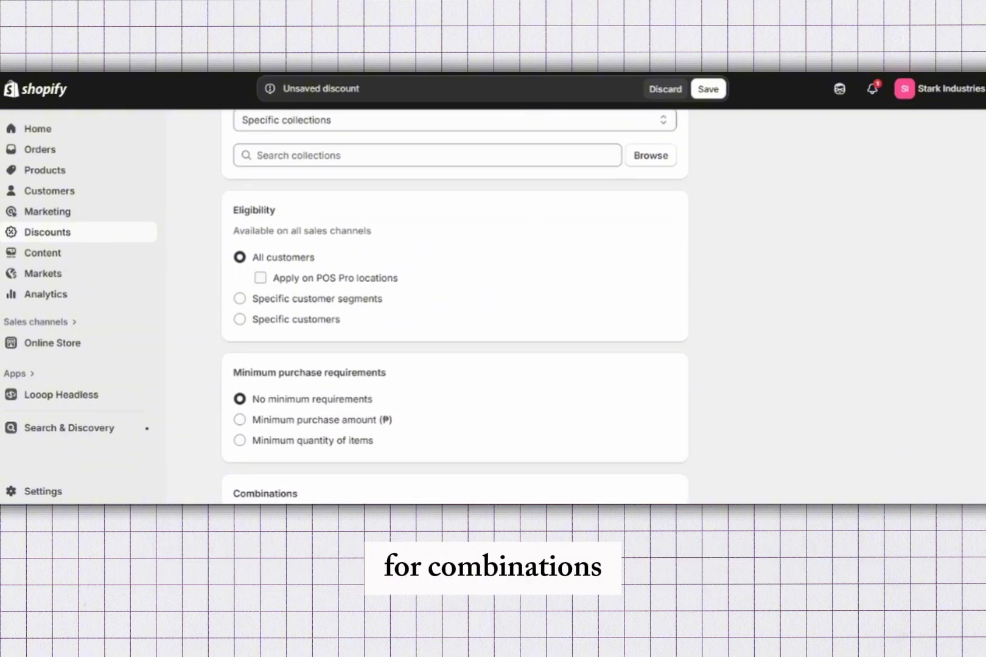
{"action": "scroll", "coordinate": [454, 304], "scroll_direction": "down", "scroll_amount": 2}
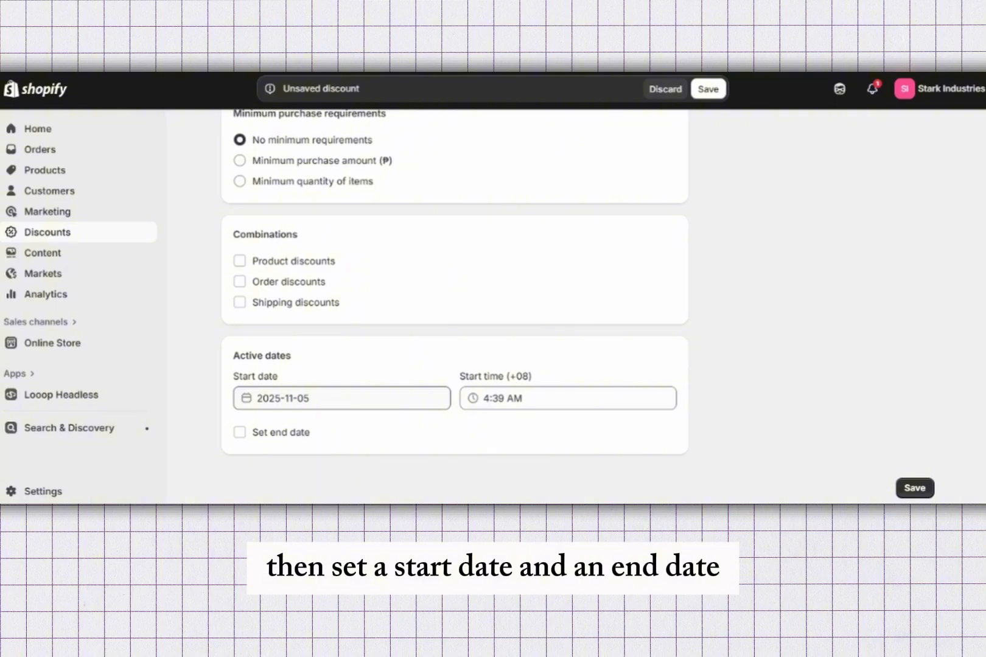
{"action": "left_click", "coordinate": [341, 398]}
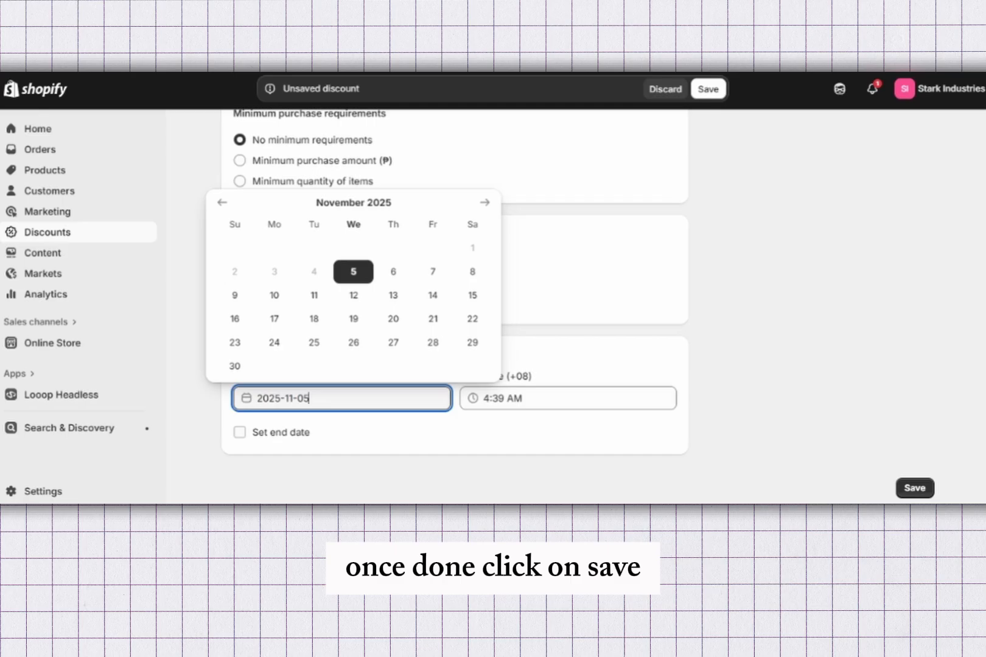
{"action": "left_click", "coordinate": [239, 433]}
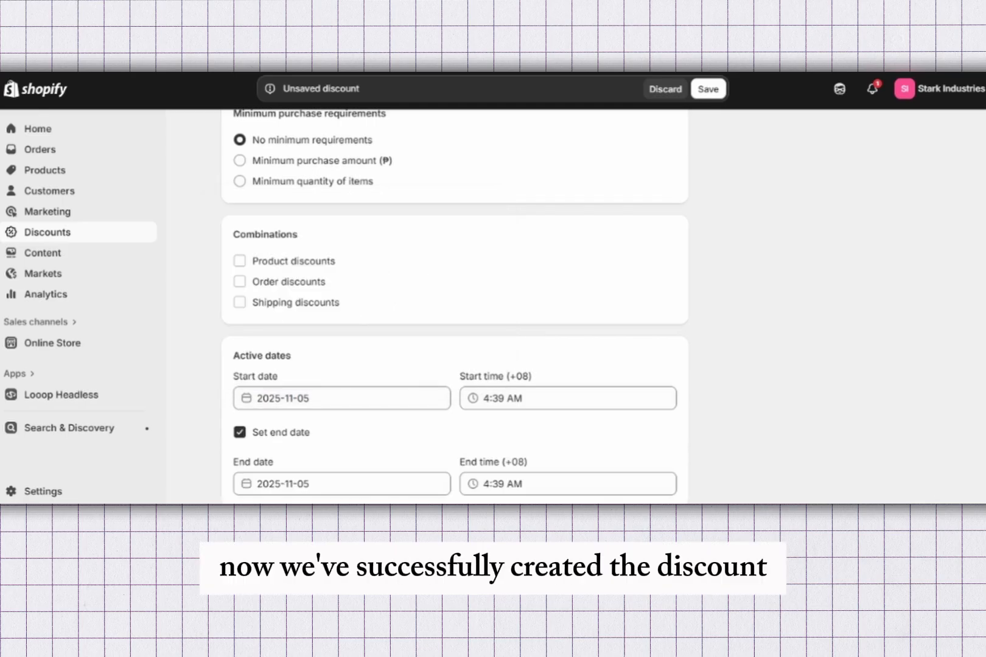
{"action": "scroll", "coordinate": [455, 305], "scroll_direction": "down", "scroll_amount": 2}
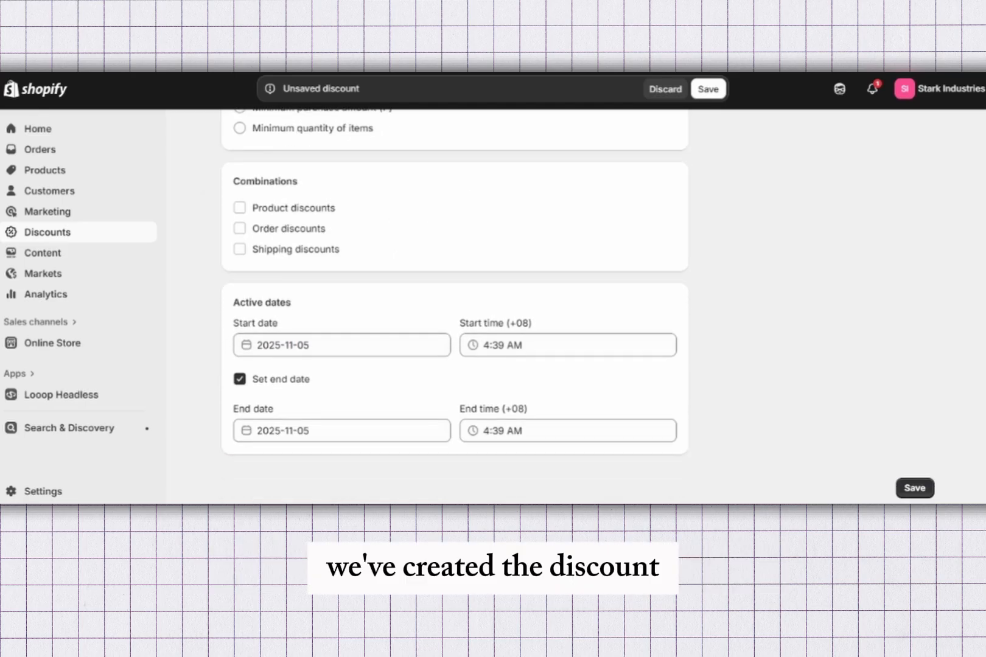
{"action": "left_click", "coordinate": [914, 488]}
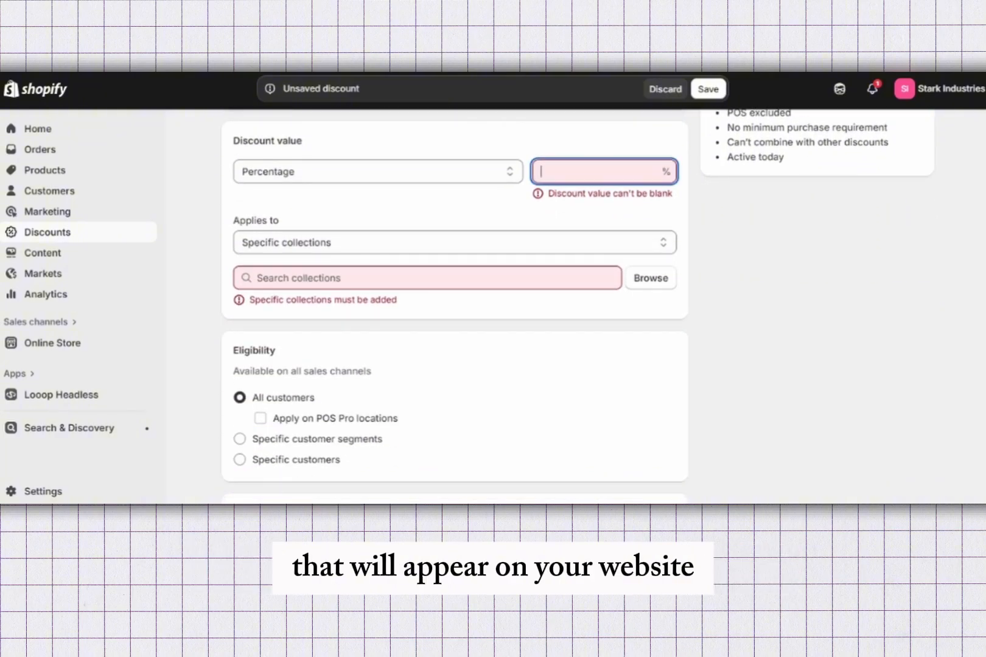
- Set the discount value to 15%, apply it to the Home page collection, and save the discount
{"action": "type", "text": "15"}
{"action": "scroll", "coordinate": [454, 304], "scroll_direction": "down", "scroll_amount": 3}
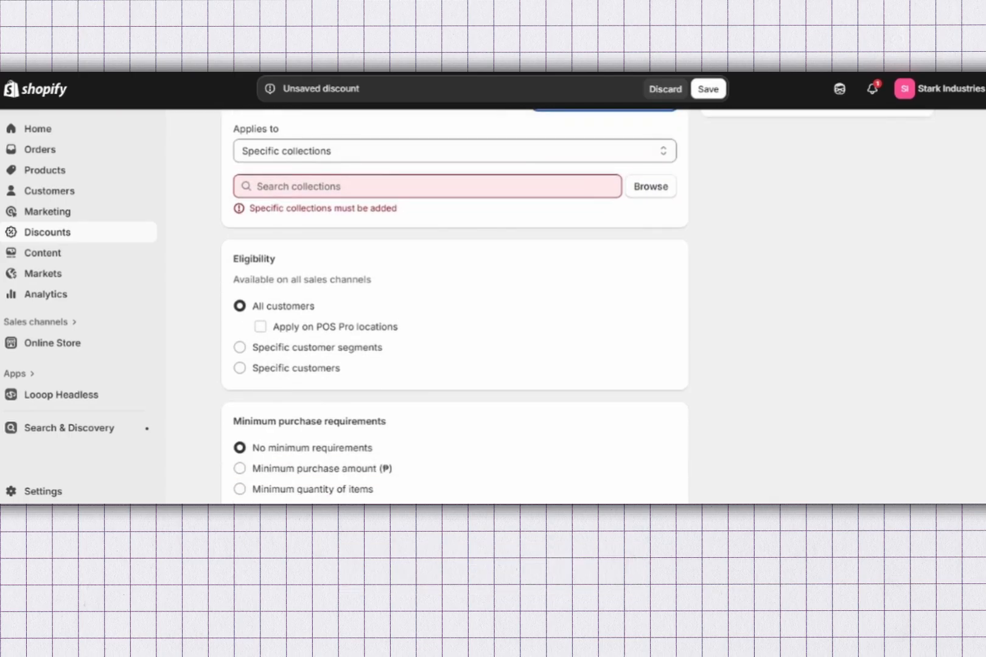
{"action": "left_click", "coordinate": [427, 187]}
{"action": "left_click", "coordinate": [650, 187]}
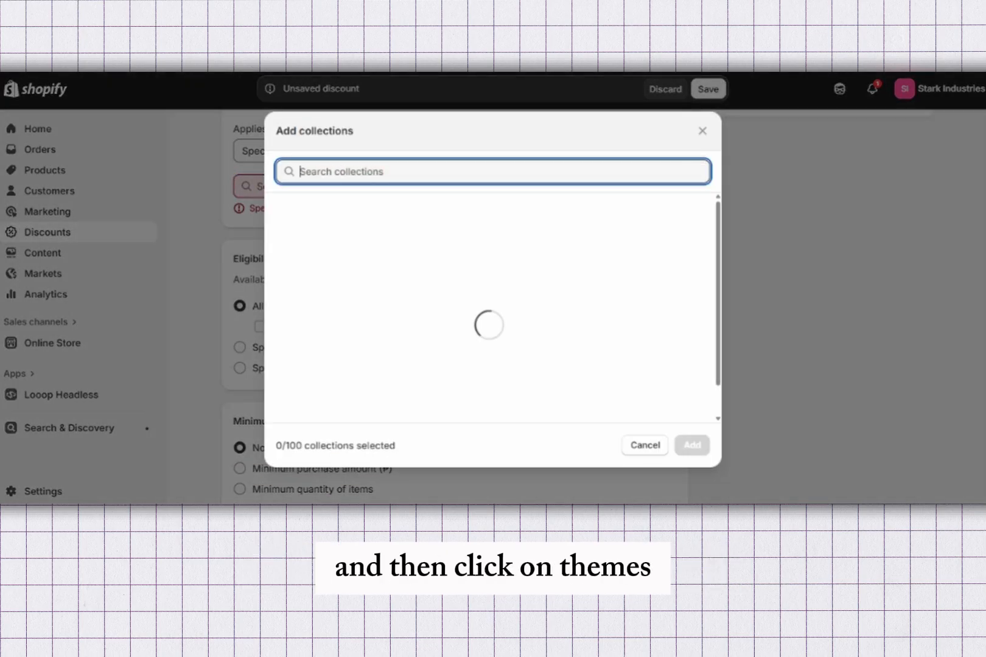
{"action": "left_click", "coordinate": [282, 214]}
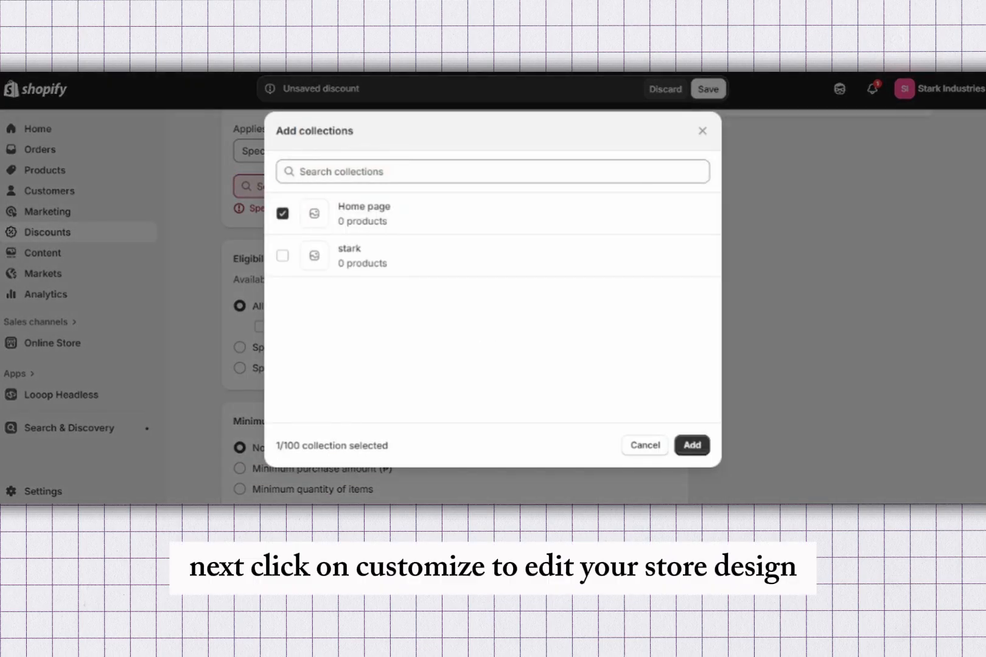
{"action": "left_click", "coordinate": [691, 446]}
{"action": "scroll", "coordinate": [454, 304], "scroll_direction": "down", "scroll_amount": 6}
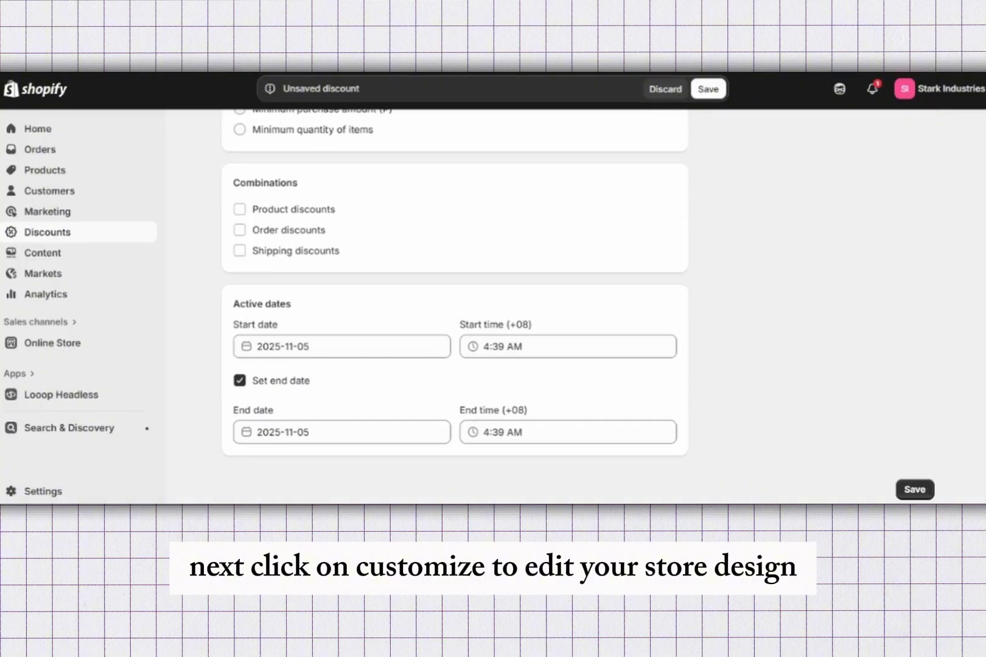
{"action": "left_click", "coordinate": [915, 488]}
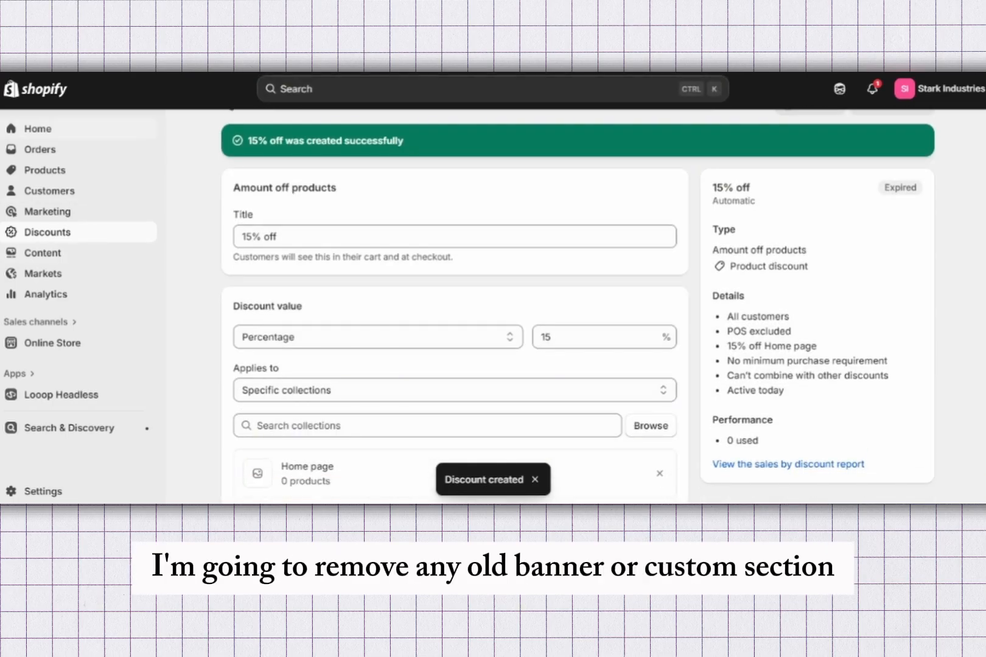
- Open the online store's theme editor and delete the Image with text section from the home page template
{"action": "left_click", "coordinate": [38, 129]}
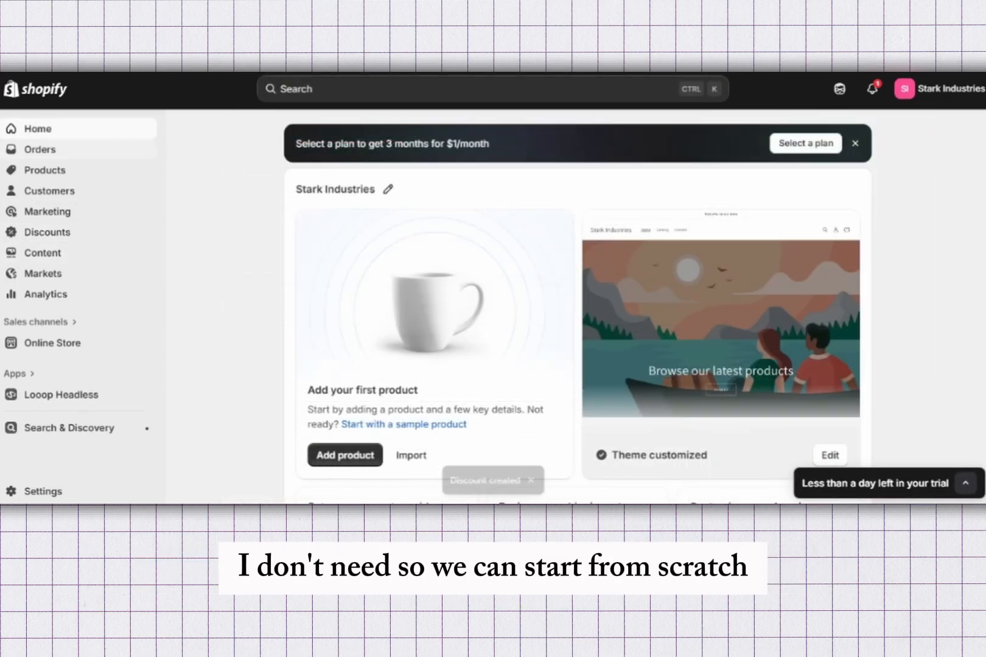
{"action": "left_click", "coordinate": [52, 342]}
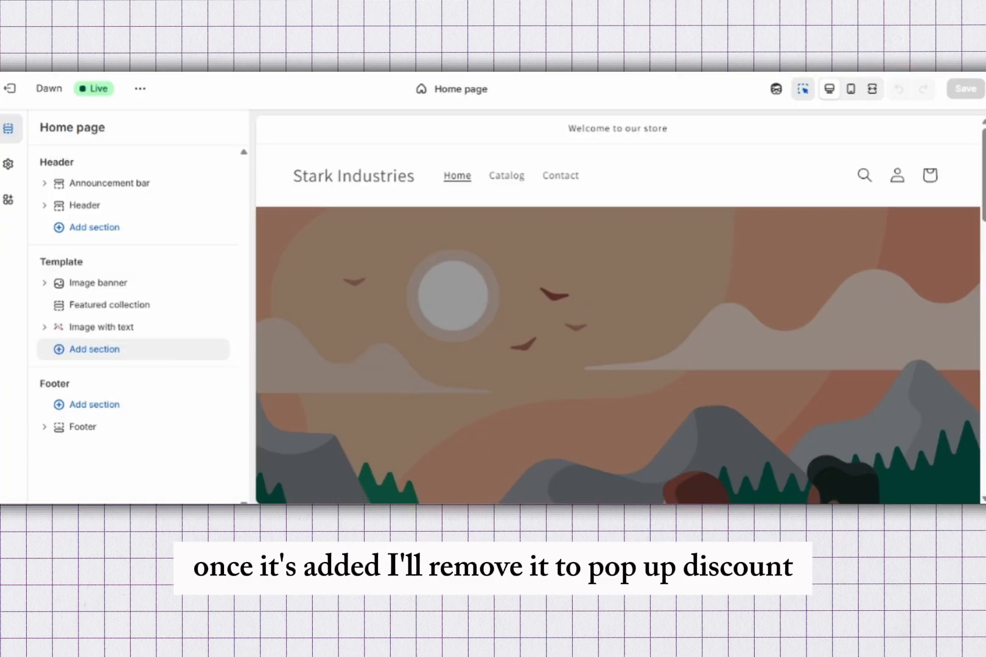
{"action": "left_click", "coordinate": [94, 348]}
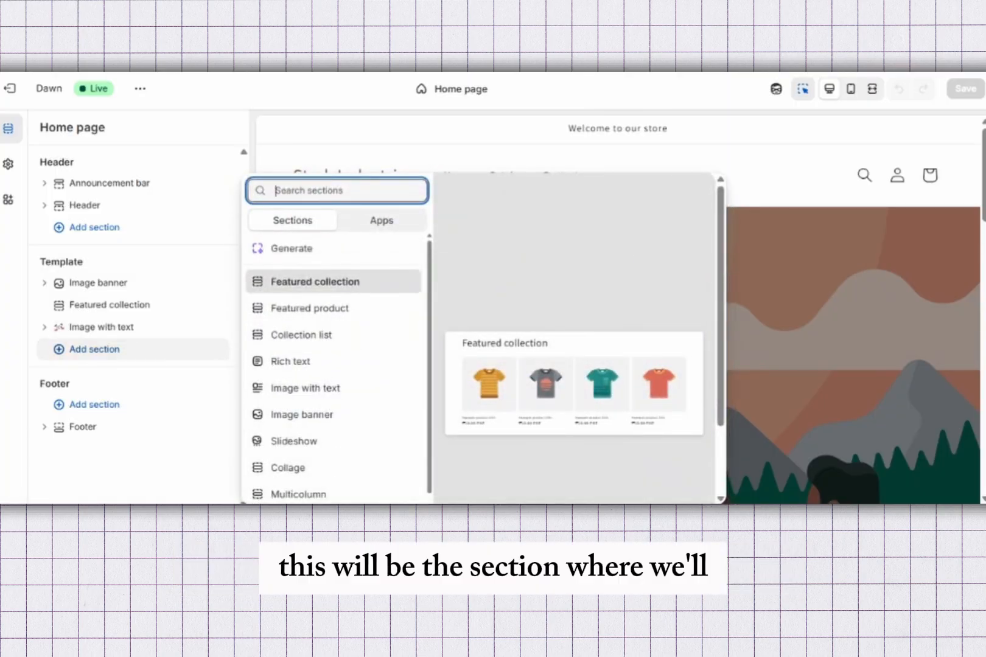
{"action": "left_click", "coordinate": [101, 327]}
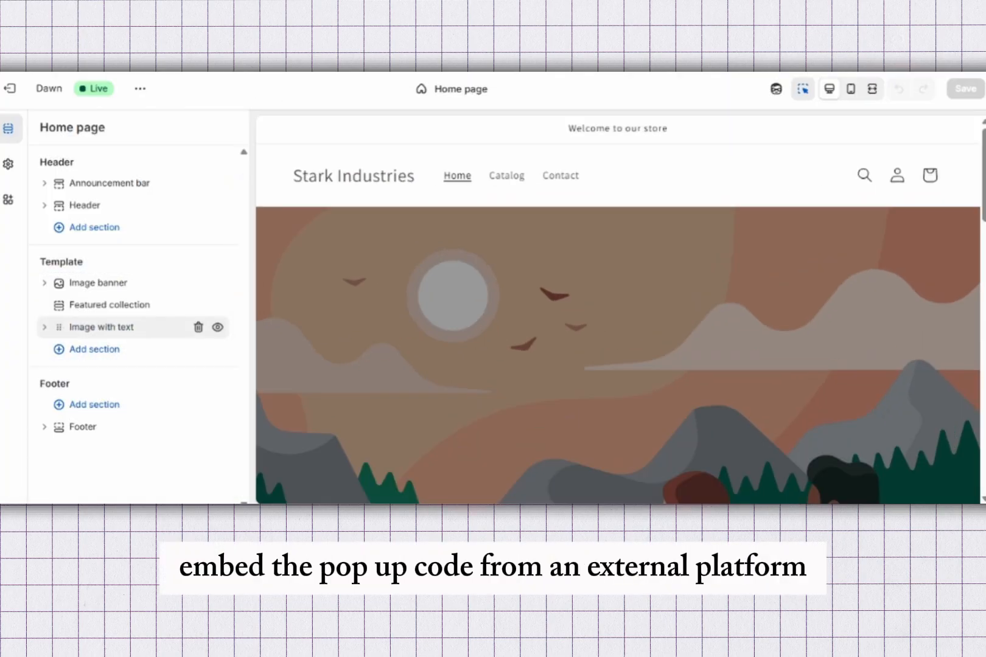
{"action": "left_click", "coordinate": [197, 327]}
- Browse the sections that can be added to the home page template and search them for "costum"
{"action": "left_click", "coordinate": [94, 327]}
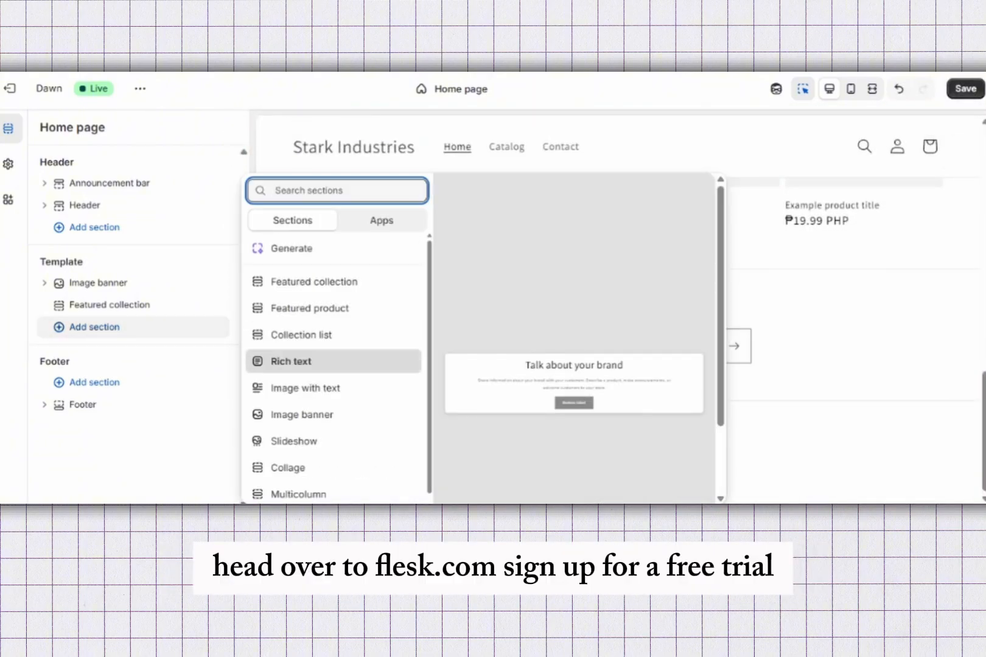
{"action": "scroll", "coordinate": [334, 389], "scroll_direction": "down", "scroll_amount": 2}
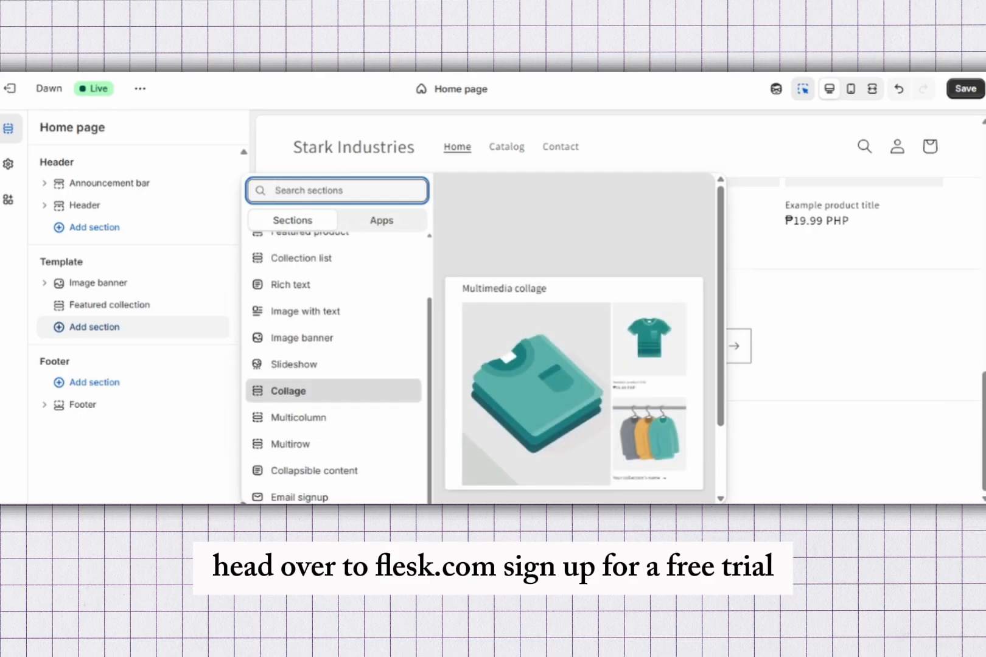
{"action": "scroll", "coordinate": [334, 389], "scroll_direction": "down", "scroll_amount": 1}
{"action": "scroll", "coordinate": [335, 390], "scroll_direction": "up", "scroll_amount": 3}
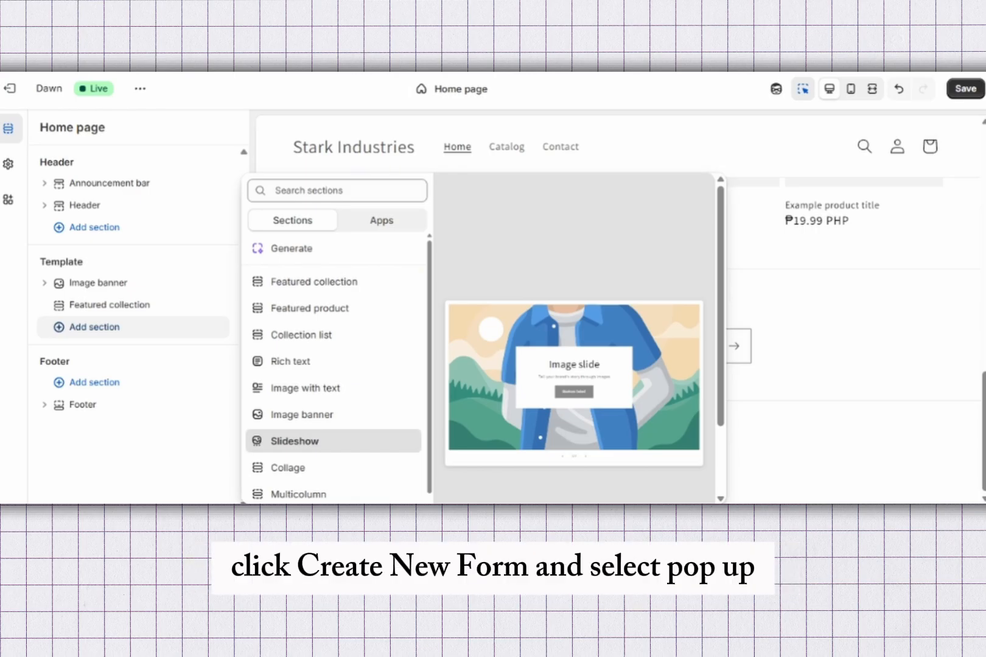
{"action": "left_click", "coordinate": [337, 191]}
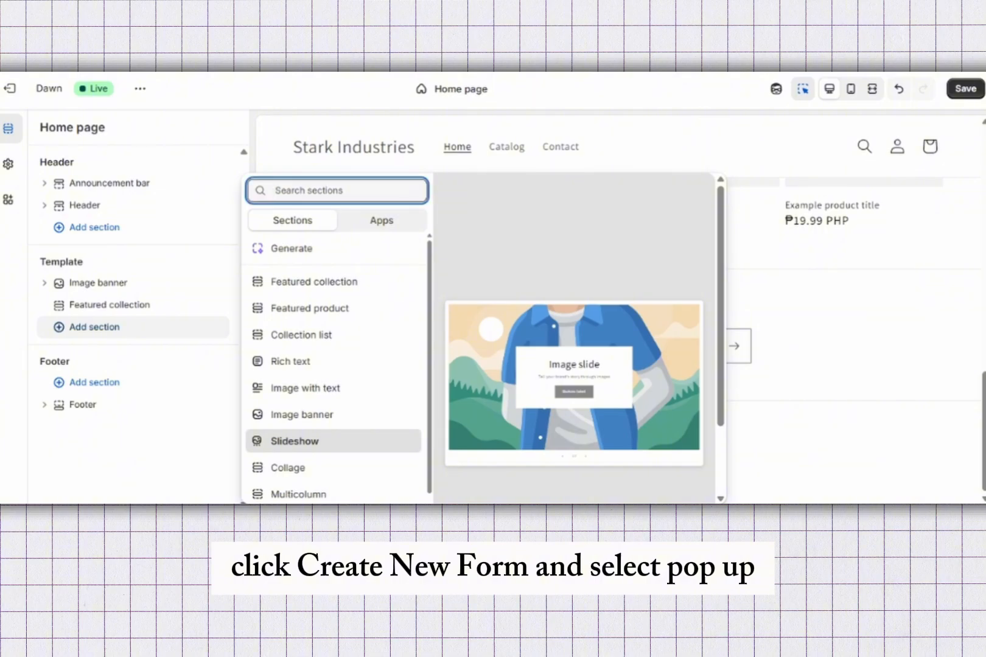
{"action": "scroll", "coordinate": [334, 365], "scroll_direction": "down", "scroll_amount": 2}
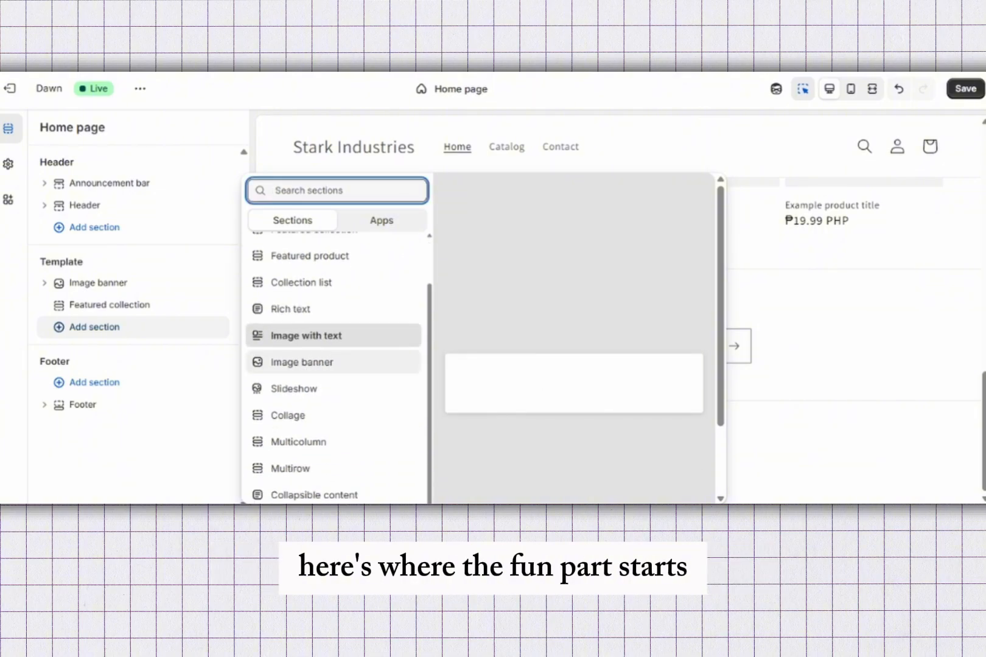
{"action": "type", "text": "c"}
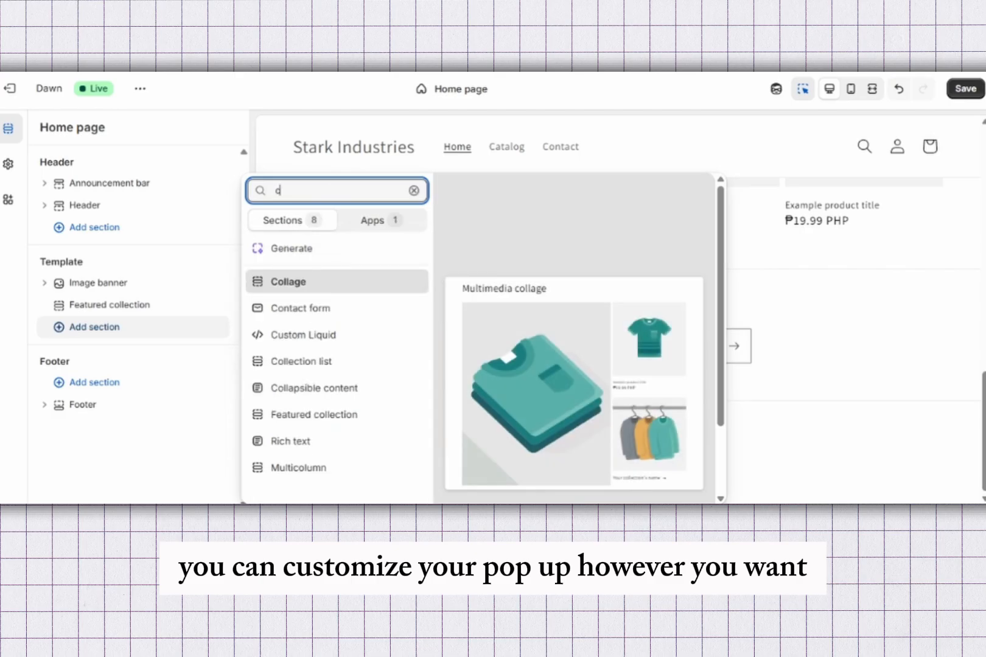
{"action": "type", "text": "ostum"}
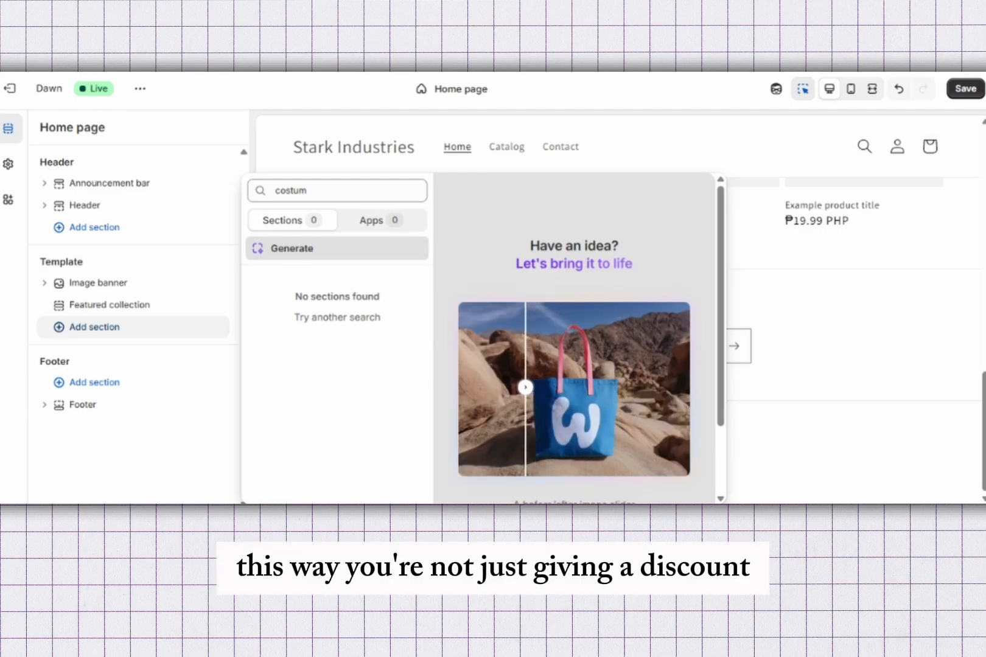
- Shorten the section search to "c" and add a Custom Liquid section to the home page template
{"action": "left_click", "coordinate": [308, 191]}
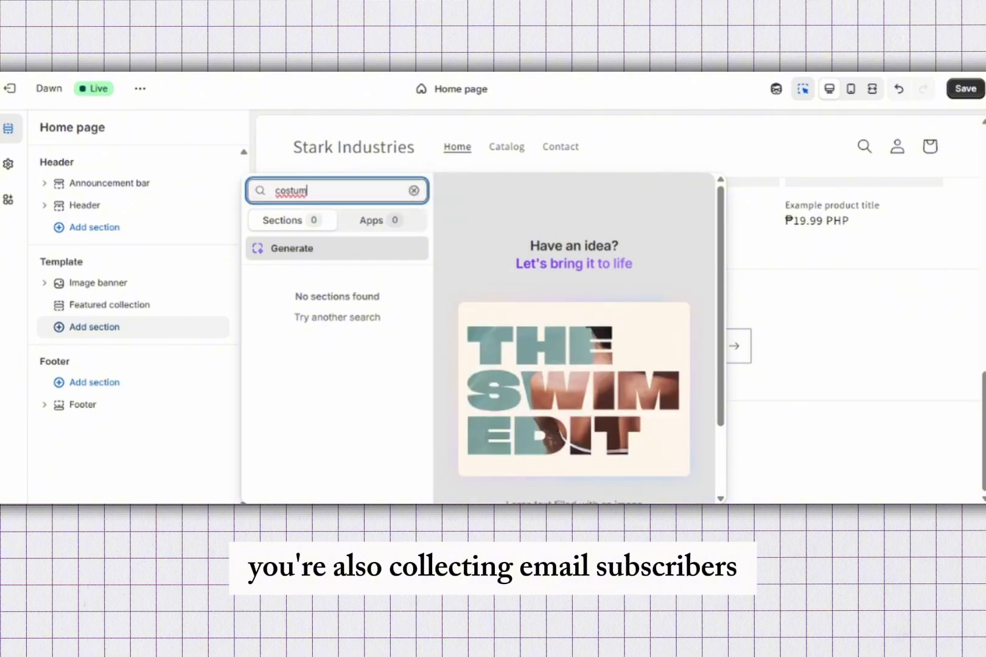
{"action": "type", "text": "="}
{"action": "key", "text": "BackSpace"}
{"action": "key", "text": "BackSpace"}
{"action": "key", "text": "BackSpace"}
{"action": "key", "text": "BackSpace"}
{"action": "key", "text": "BackSpace"}
{"action": "key", "text": "BackSpace"}
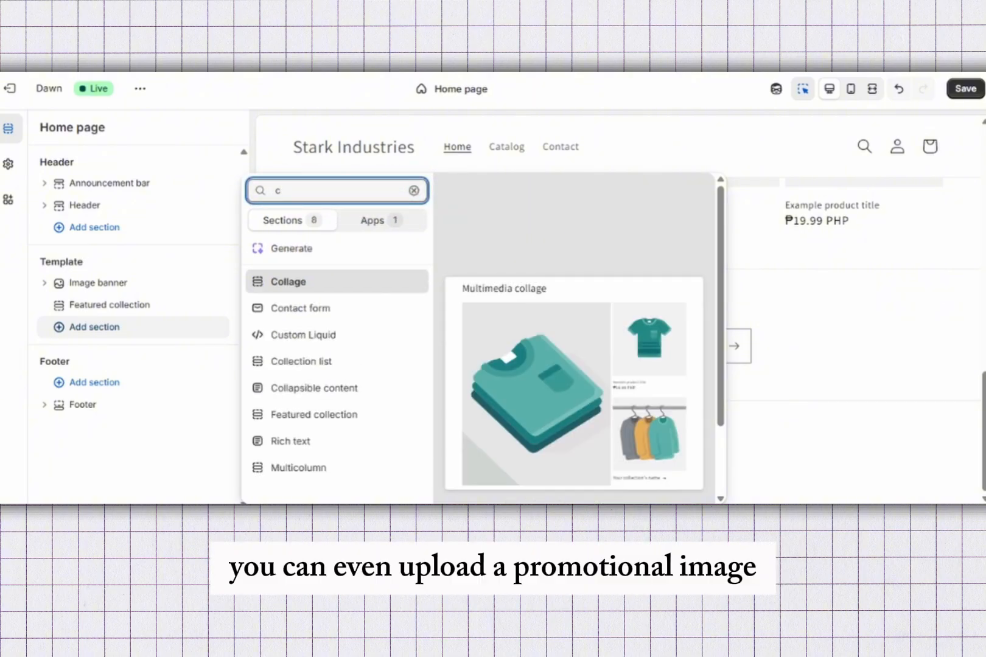
{"action": "left_click", "coordinate": [303, 335]}
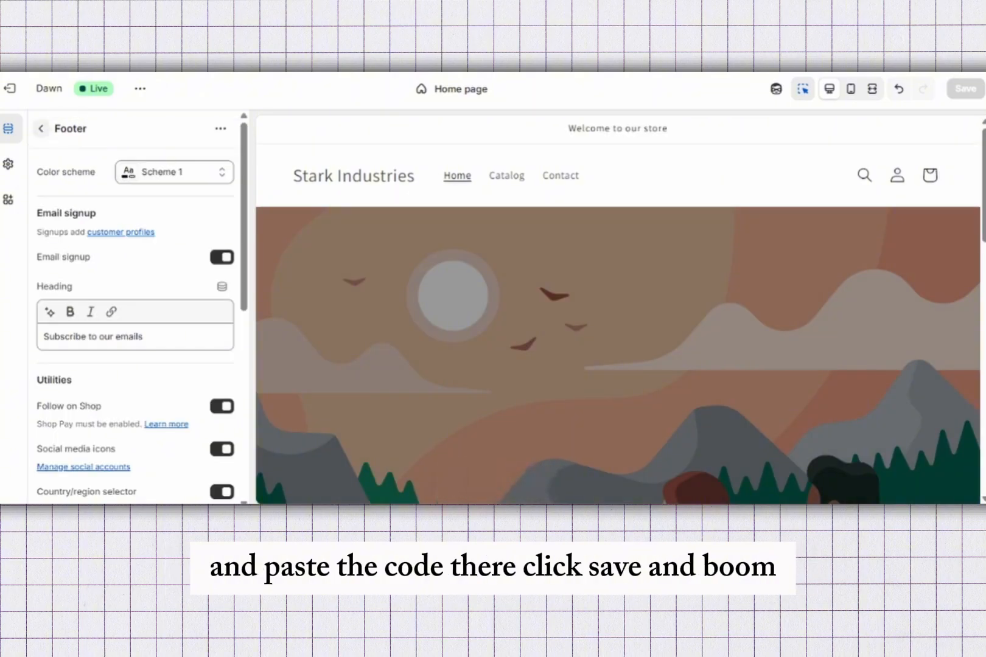
- Leave the footer settings and open the settings of the Custom Liquid section in the home page template
{"action": "left_click", "coordinate": [40, 128]}
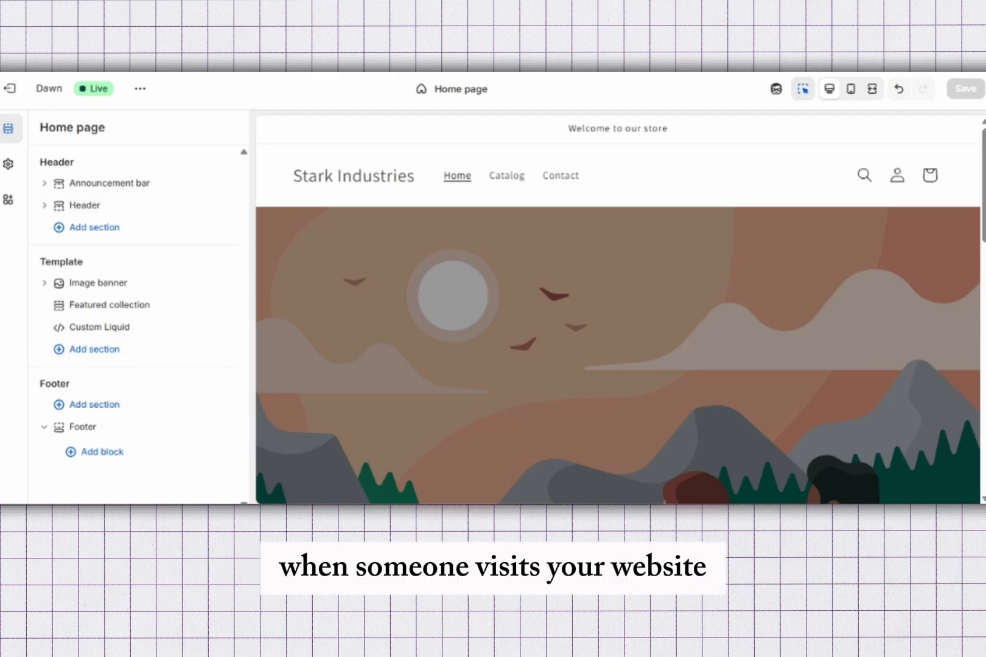
{"action": "left_click", "coordinate": [99, 327]}
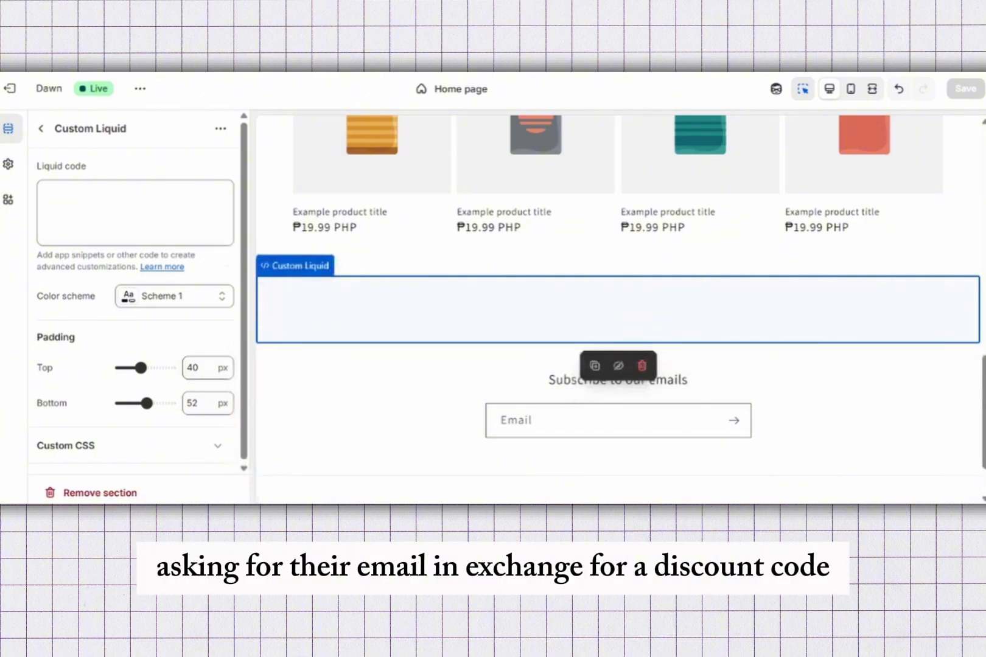
{"action": "scroll", "coordinate": [618, 309], "scroll_direction": "down", "scroll_amount": 1}
{"action": "scroll", "coordinate": [617, 309], "scroll_direction": "up", "scroll_amount": 10}
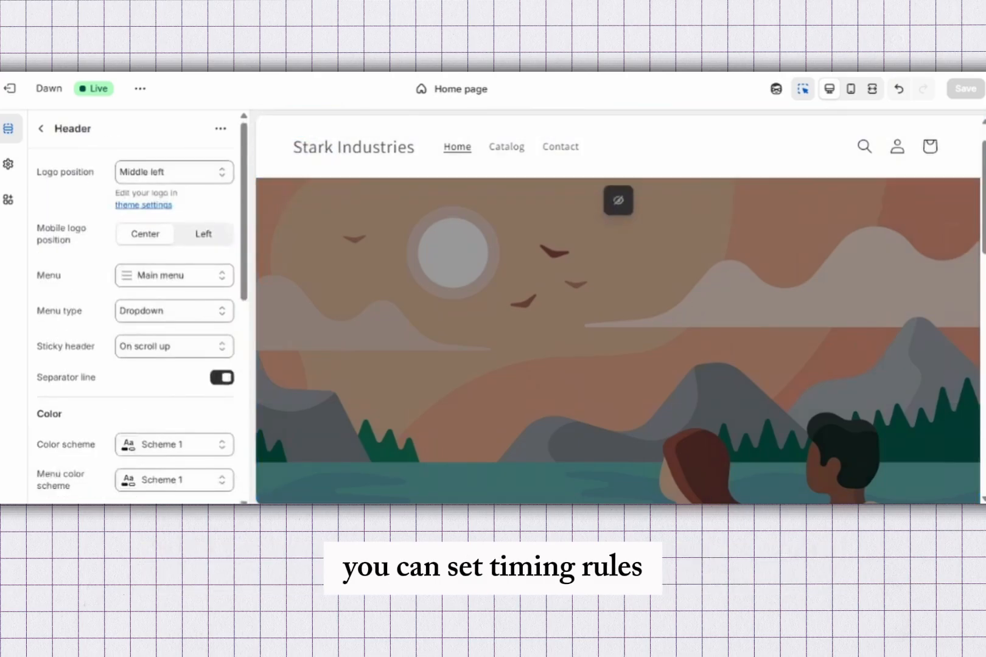
- Switch the theme editor preview to the Contact page and open the settings of its Contact Form section
{"action": "scroll", "coordinate": [618, 189], "scroll_direction": "down", "scroll_amount": 4}
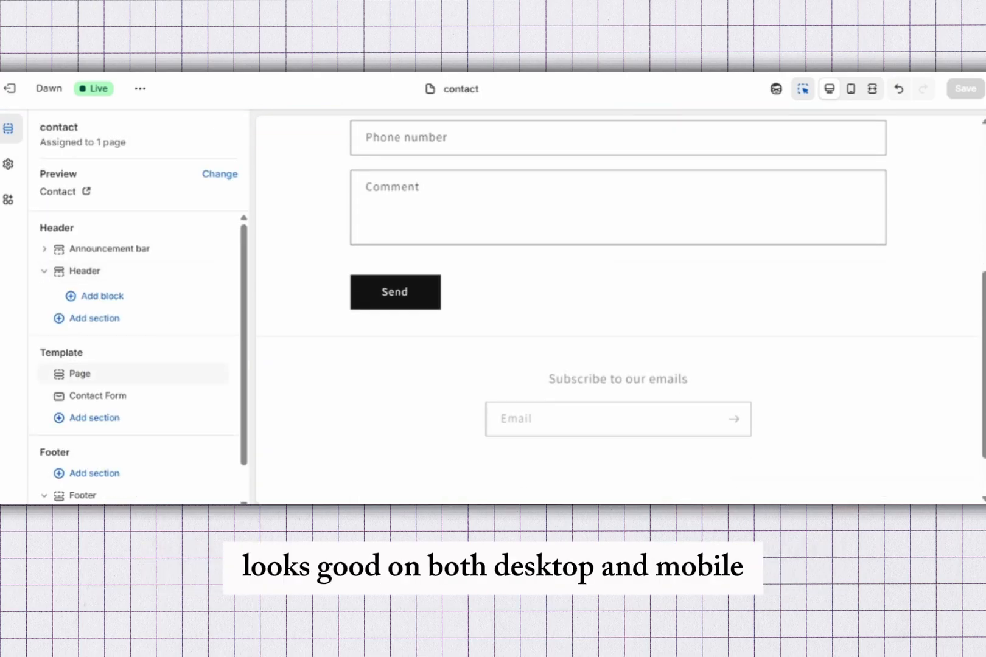
{"action": "scroll", "coordinate": [618, 292], "scroll_direction": "up", "scroll_amount": 3}
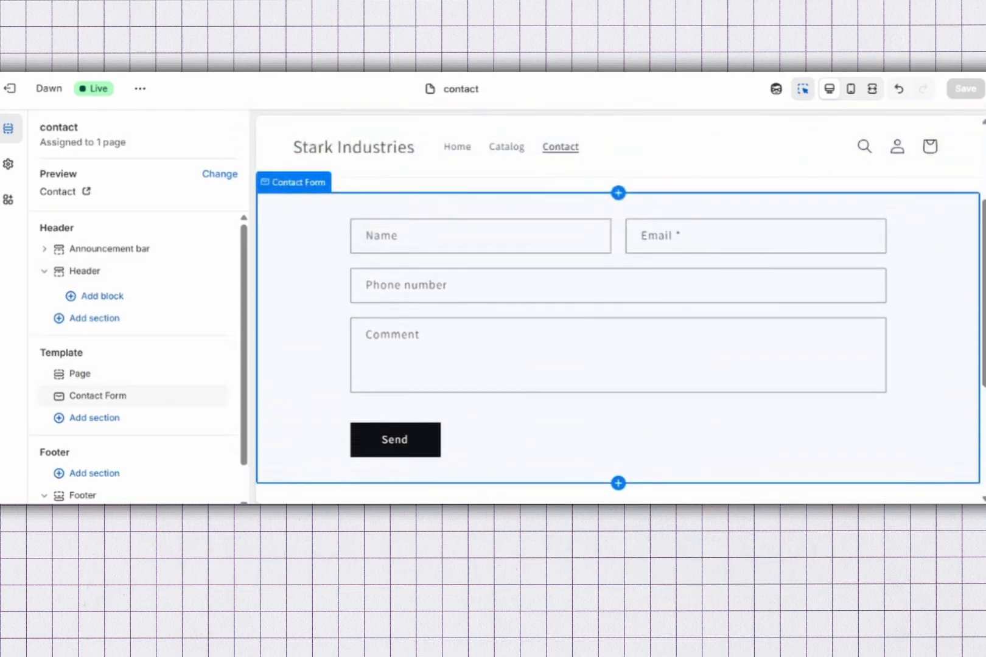
{"action": "left_click", "coordinate": [618, 341]}
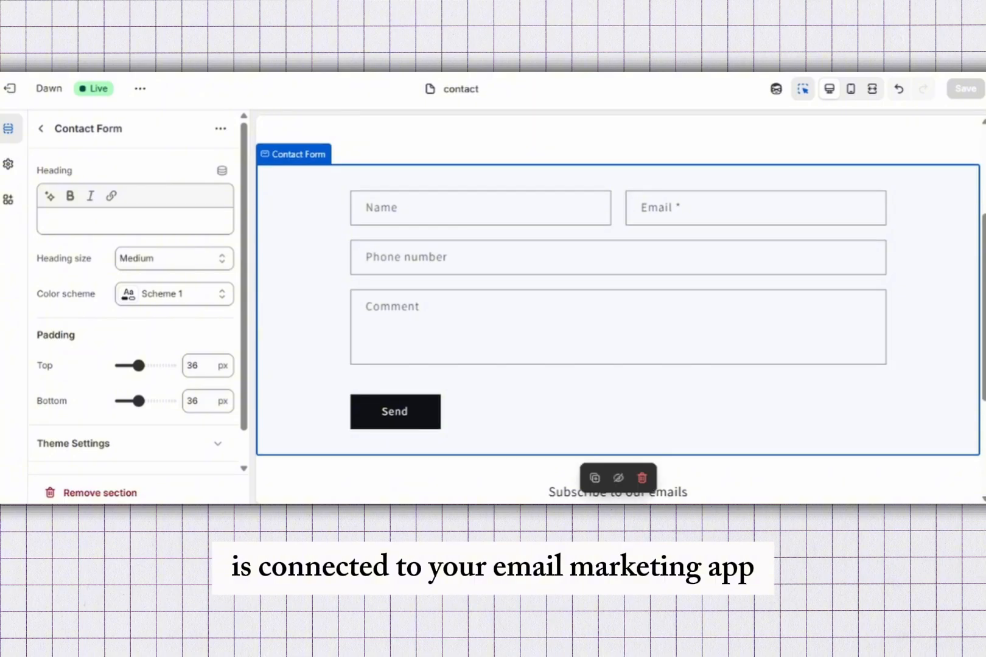